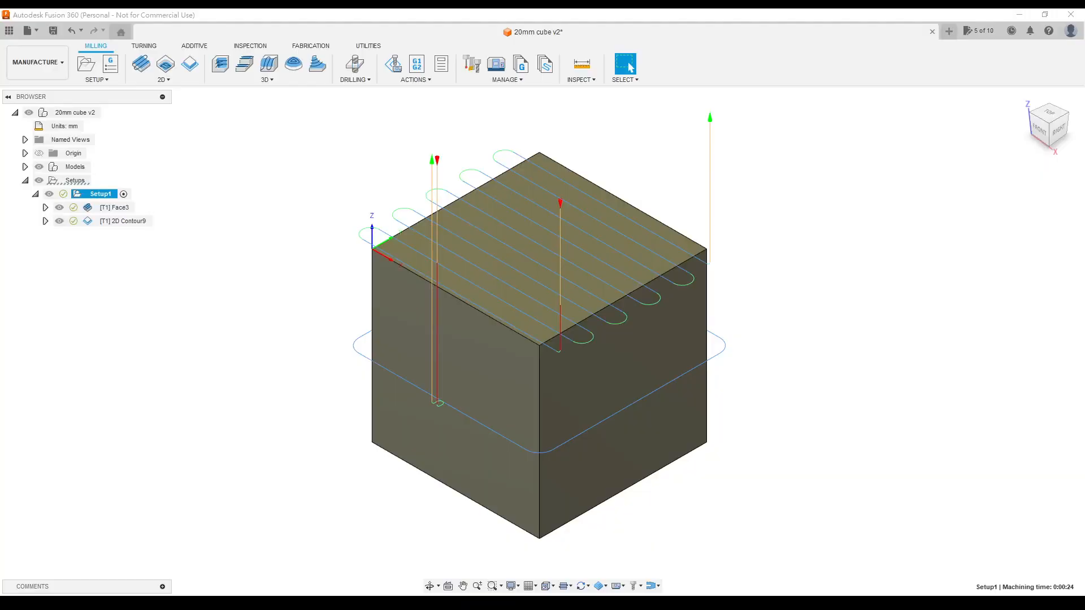
{"action": "mouse_move", "coordinate": [237, 377]}
{"action": "middle_mouse_down", "text": "shift"}
{"action": "mouse_move", "coordinate": [252, 370]}
{"action": "mouse_move", "coordinate": [233, 387]}
{"action": "mouse_move", "coordinate": [219, 375]}
{"action": "mouse_move", "coordinate": [241, 372]}
{"action": "mouse_move", "coordinate": [228, 385]}
{"action": "mouse_move", "coordinate": [235, 375]}
{"action": "middle_mouse_up", "text": "shift"}
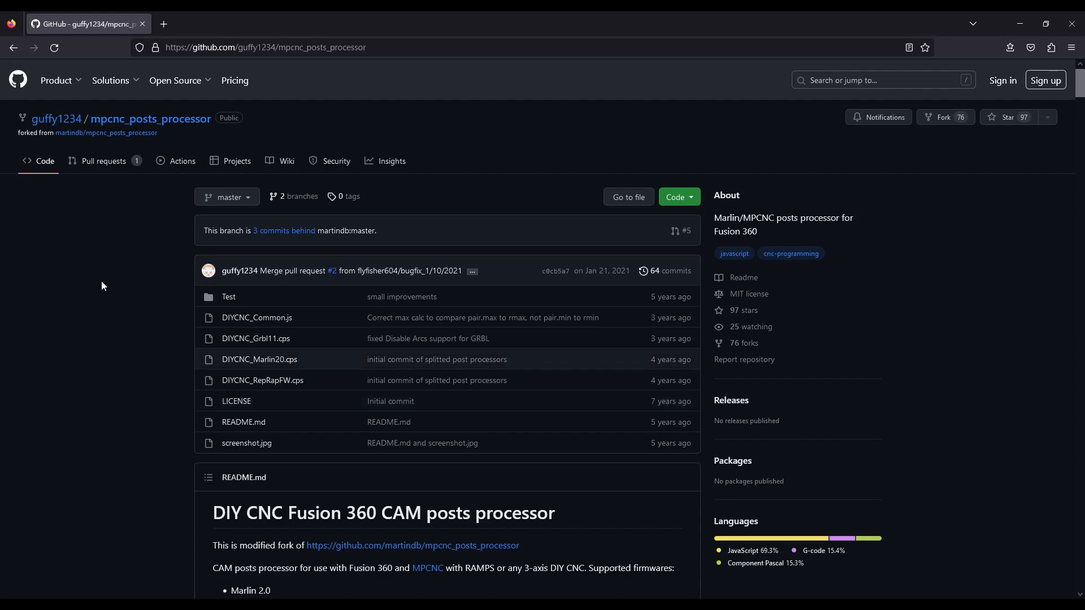
Switch to the browser and read the supported firmwares and file list in the mpcnc_posts_processor repository on GitHub.
{"action": "scroll", "coordinate": [115, 238], "scroll_direction": "down", "scroll_amount": 6}
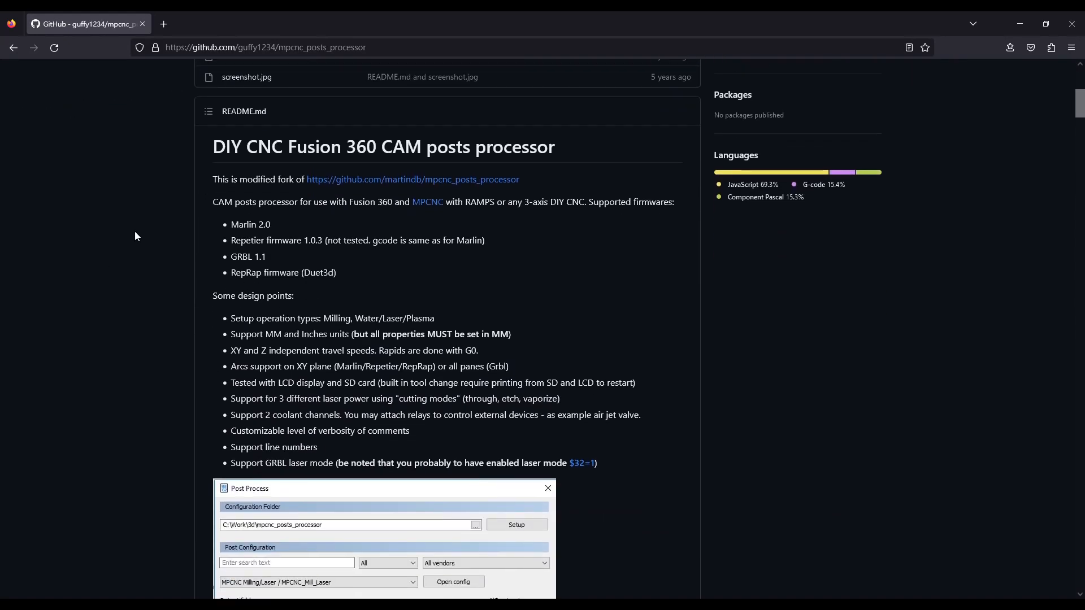
{"action": "triple_click", "coordinate": [275, 225]}
{"action": "left_click", "coordinate": [275, 226]}
{"action": "scroll", "coordinate": [266, 232], "scroll_direction": "up", "scroll_amount": 5}
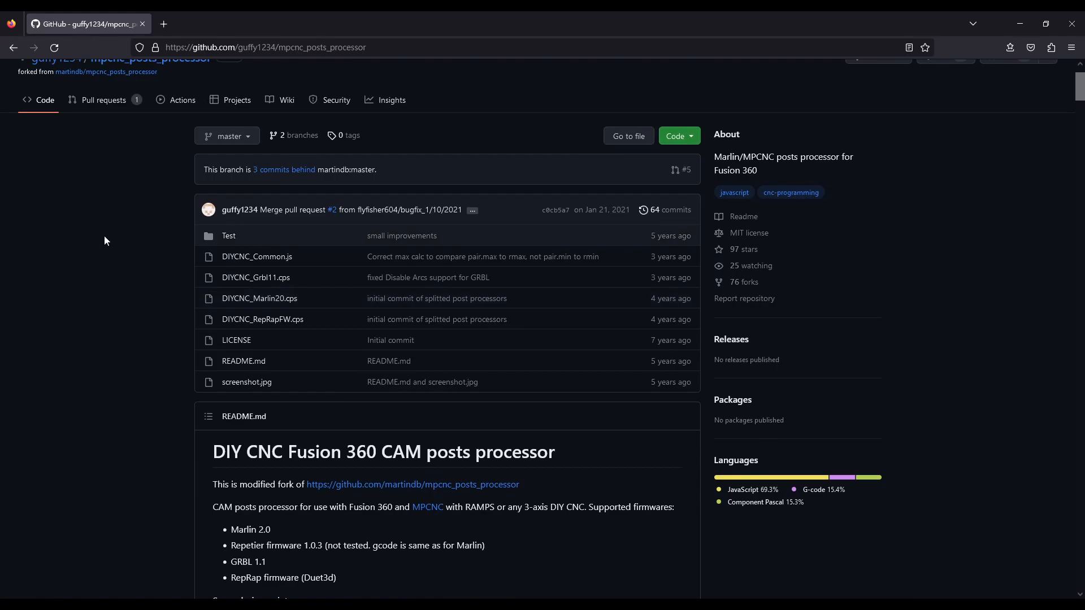
{"action": "scroll", "coordinate": [107, 243], "scroll_direction": "down", "scroll_amount": 5}
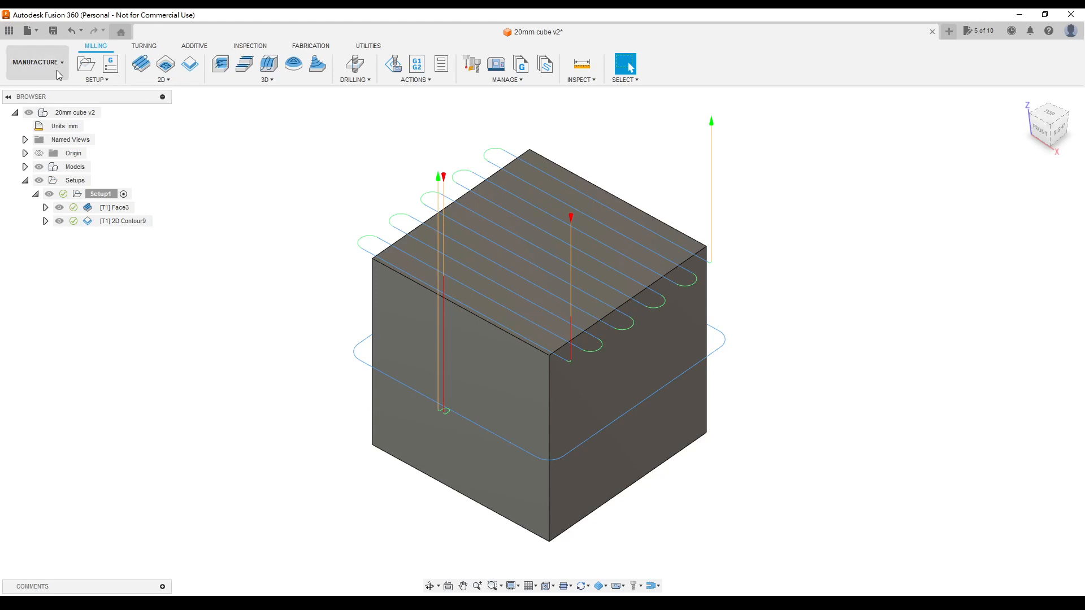
In Fusion 360's Manufacture workspace, start an NC program and choose the local MPCNC.cps post processor for it.
{"action": "left_click", "coordinate": [37, 62]}
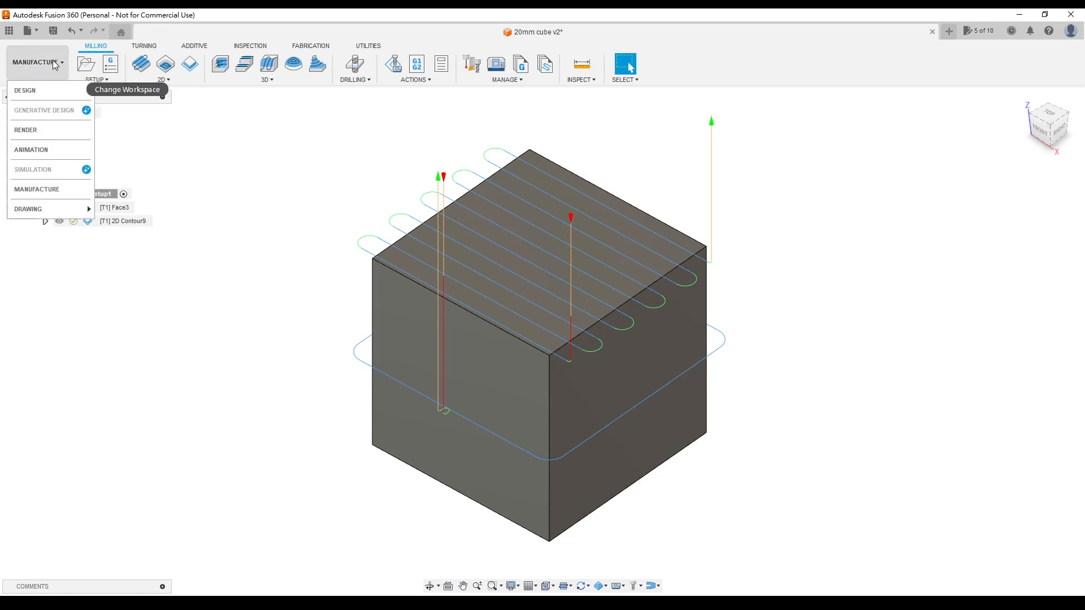
{"action": "left_click", "coordinate": [48, 190]}
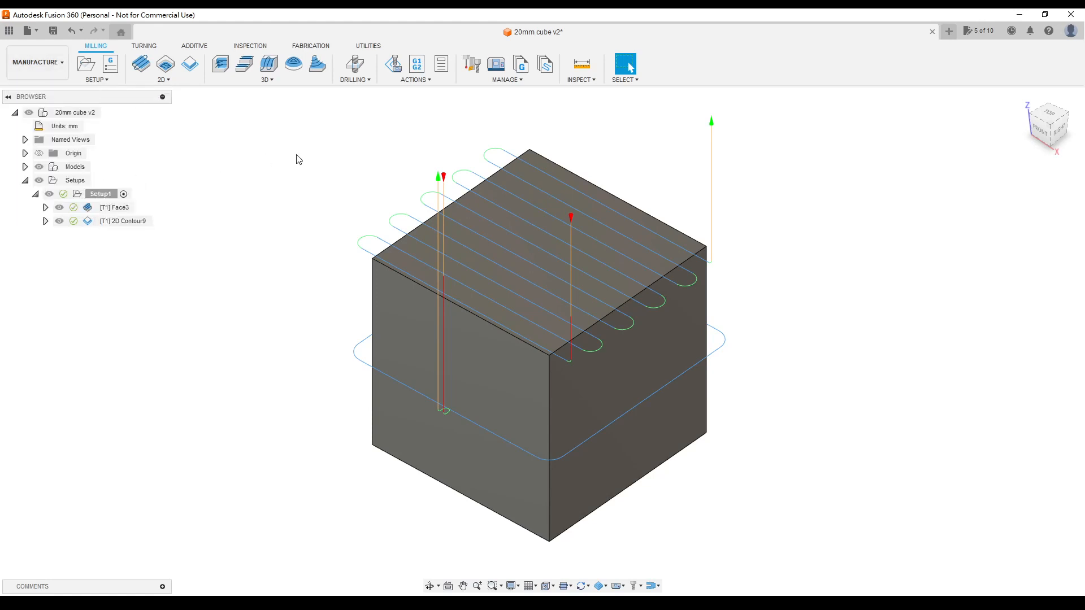
{"action": "left_click", "coordinate": [113, 65]}
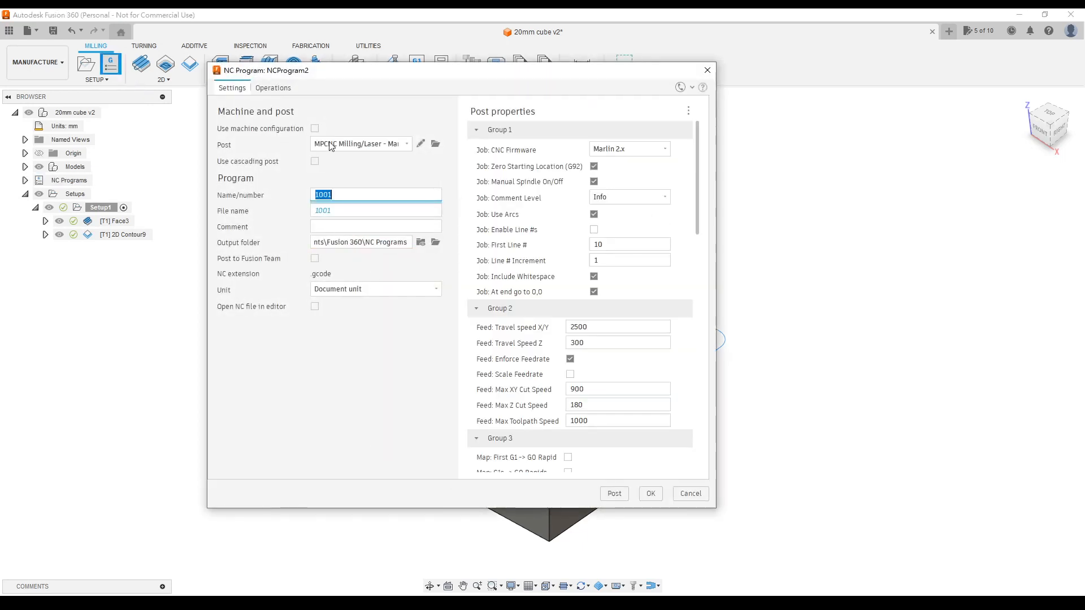
{"action": "left_click", "coordinate": [435, 146]}
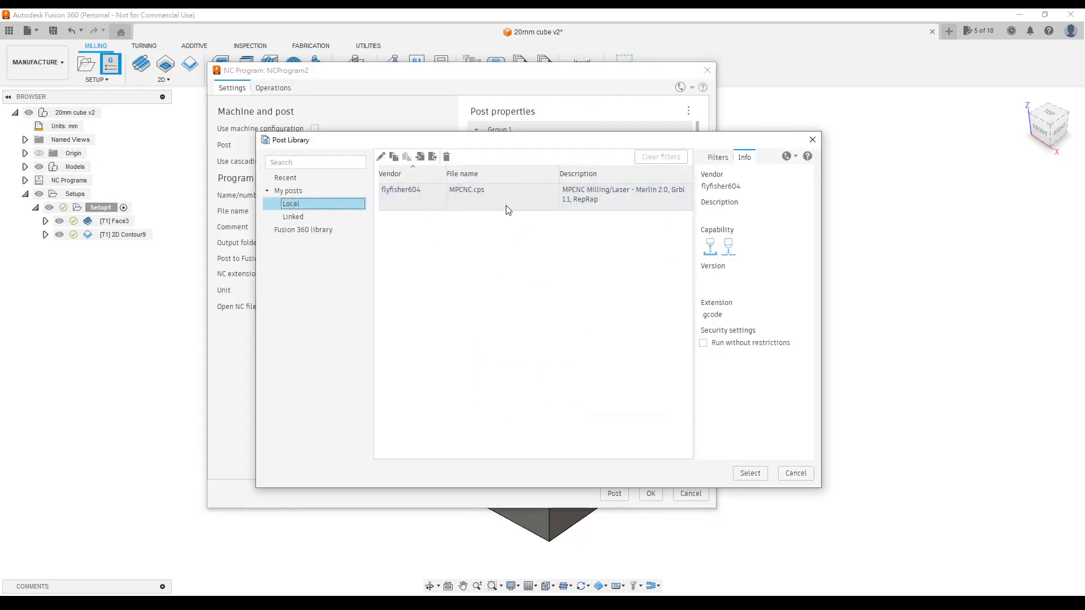
{"action": "left_click", "coordinate": [486, 194]}
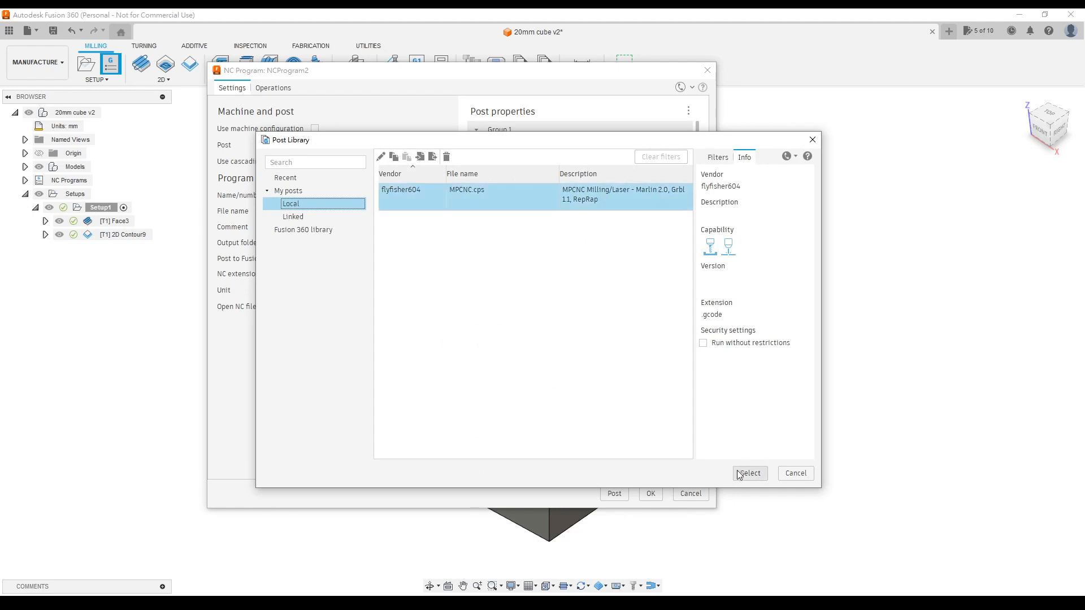
{"action": "left_click", "coordinate": [754, 473]}
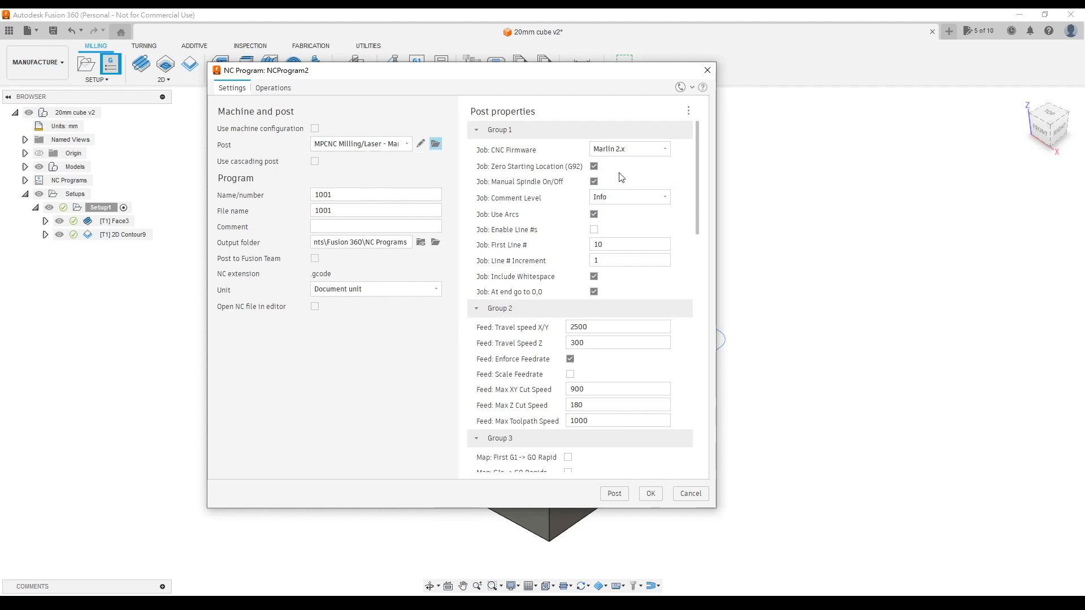
Set the post's CNC firmware to Marlin 2.x and look through the remaining post properties.
{"action": "left_click", "coordinate": [663, 150]}
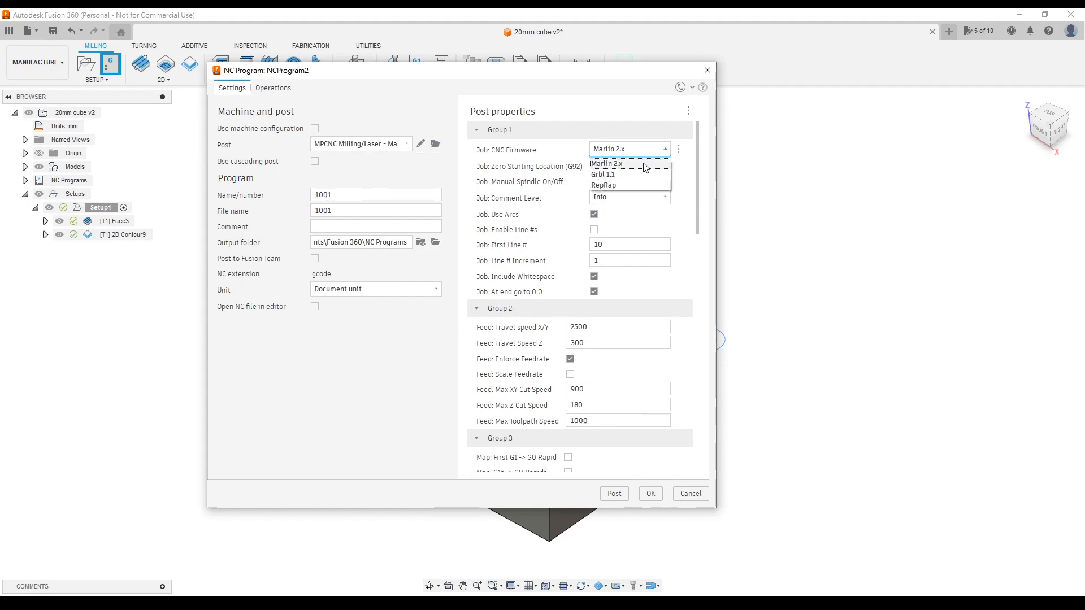
{"action": "left_click", "coordinate": [645, 165]}
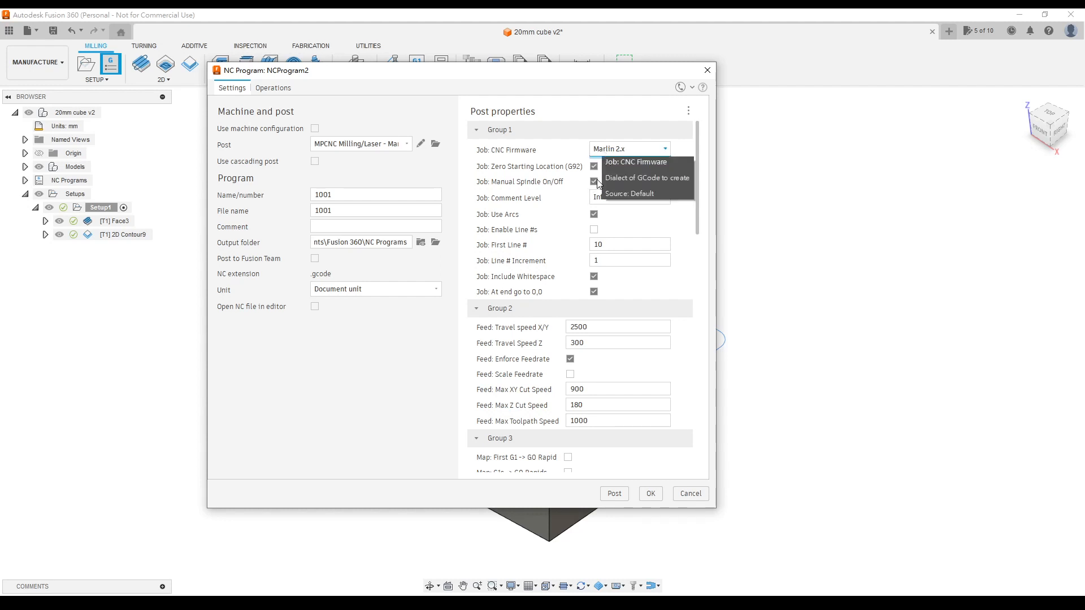
{"action": "scroll", "coordinate": [600, 316], "scroll_direction": "down", "scroll_amount": 3}
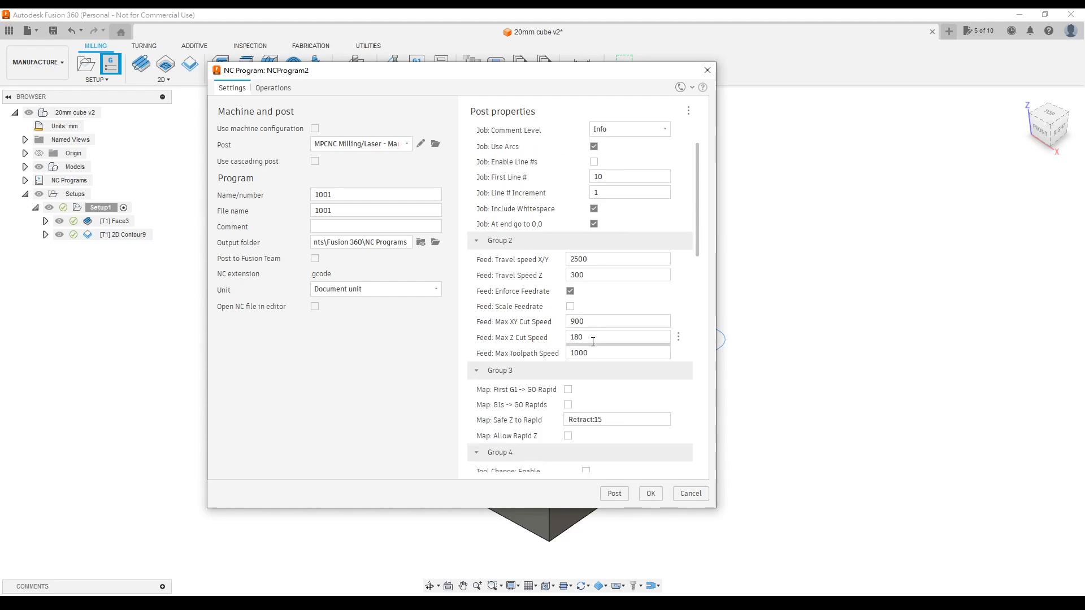
{"action": "scroll", "coordinate": [572, 442], "scroll_direction": "down", "scroll_amount": 9}
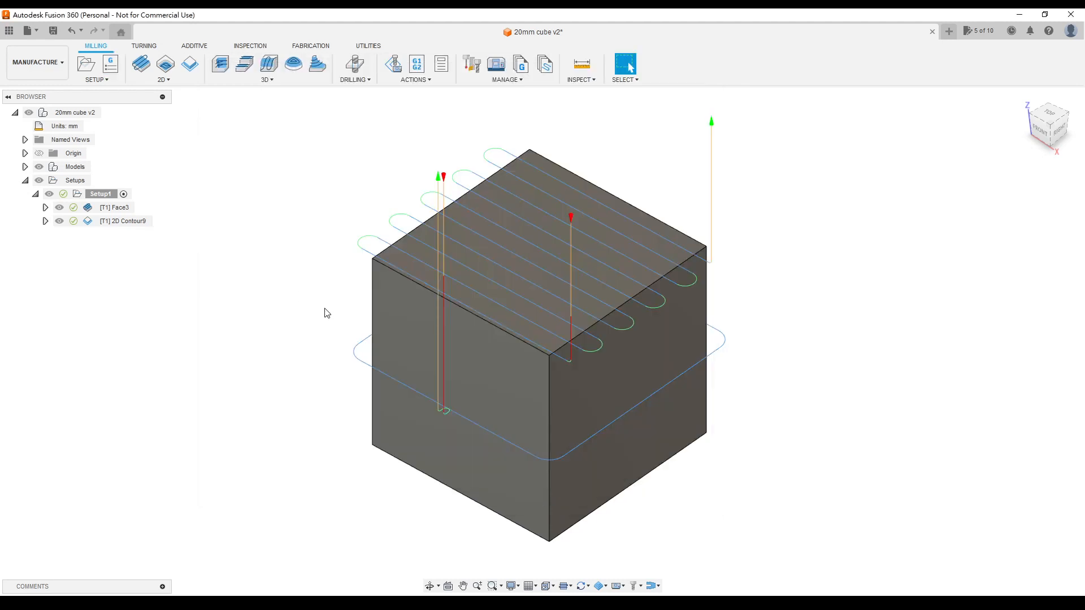
Examine the end mills and the engraving tool in the tool library, then list the tools of the 20mm cube v2 document.
{"action": "left_click", "coordinate": [471, 66]}
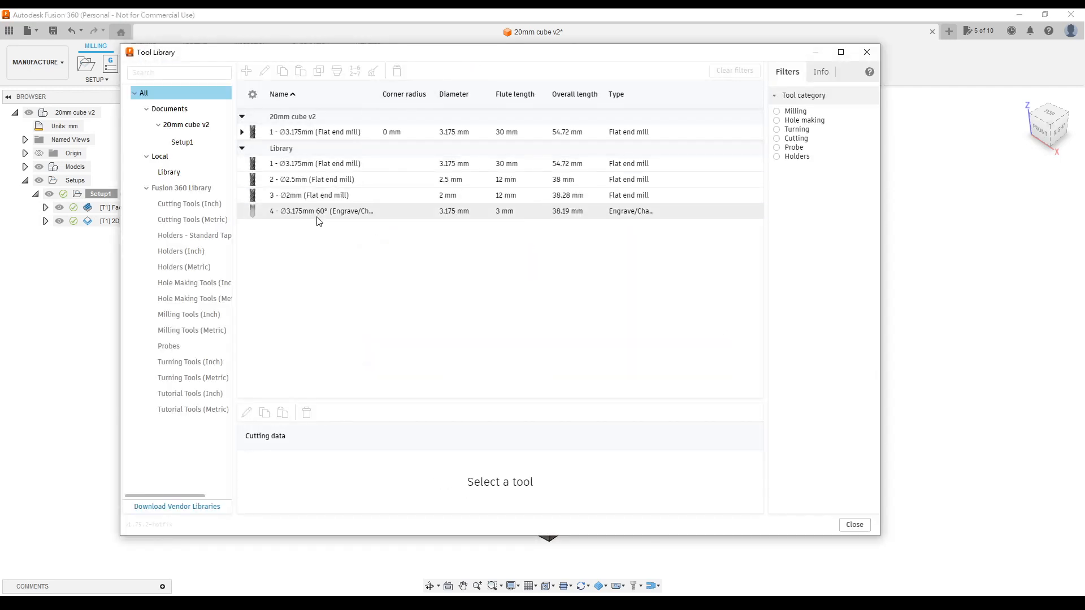
{"action": "left_click", "coordinate": [321, 164]}
{"action": "left_click", "coordinate": [315, 179]}
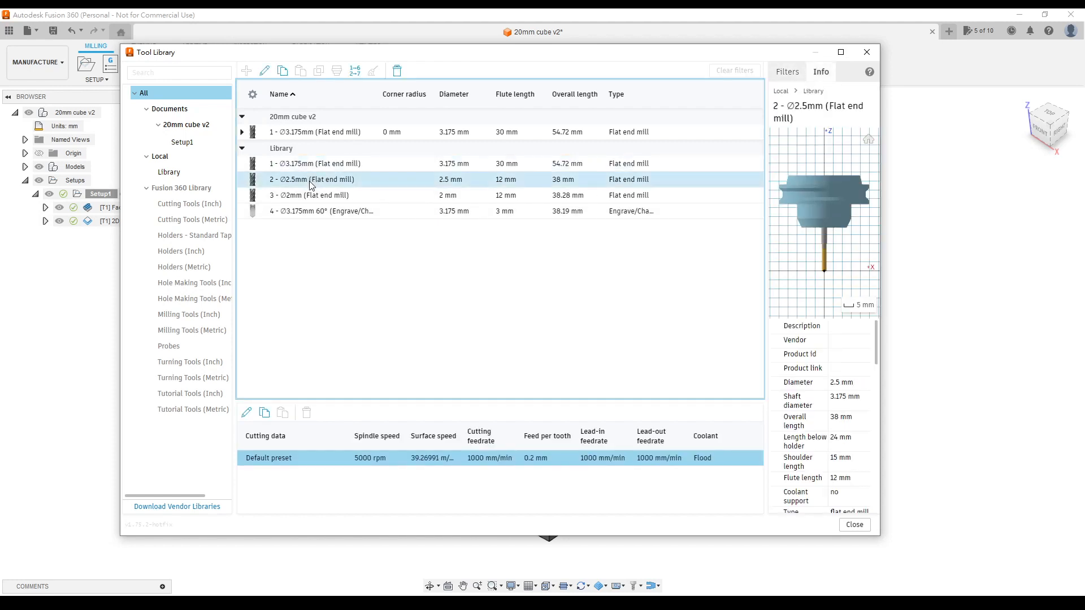
{"action": "left_click", "coordinate": [310, 198]}
{"action": "left_click", "coordinate": [304, 211]}
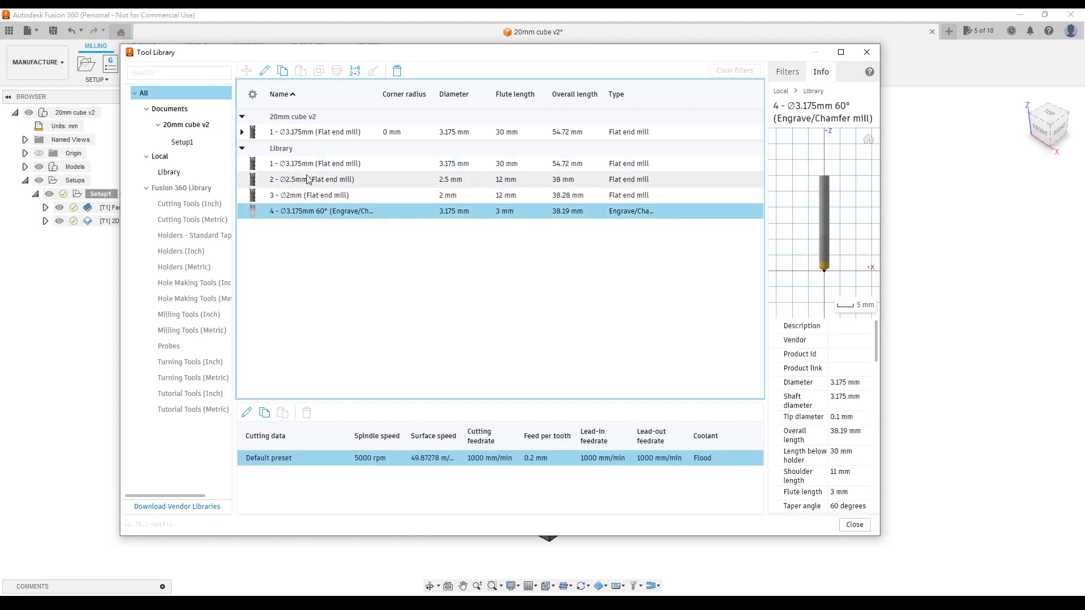
{"action": "left_click", "coordinate": [314, 135]}
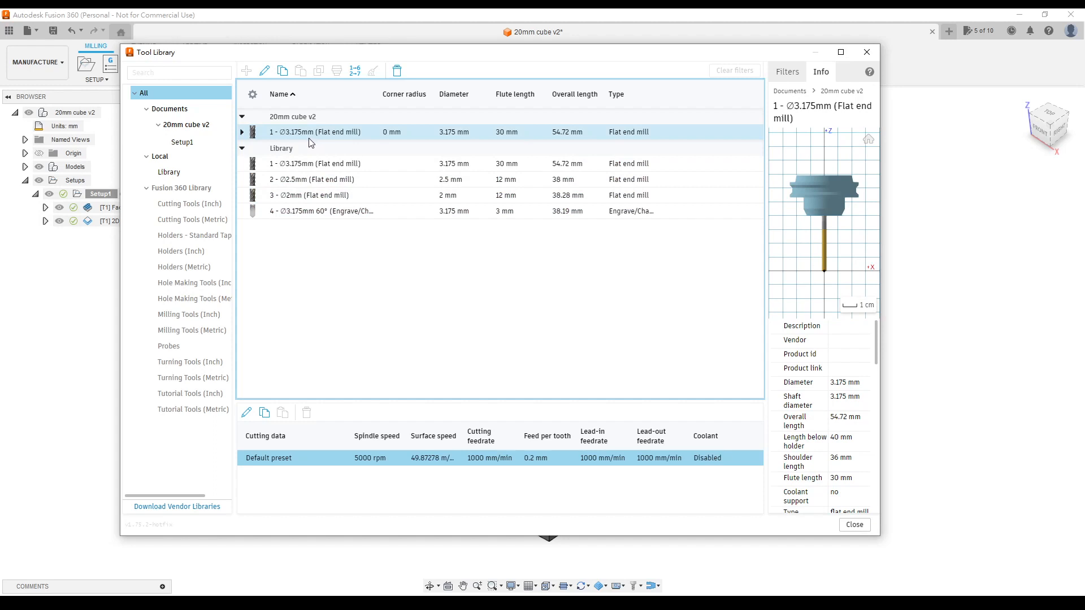
{"action": "left_click", "coordinate": [164, 172]}
{"action": "left_click", "coordinate": [183, 125]}
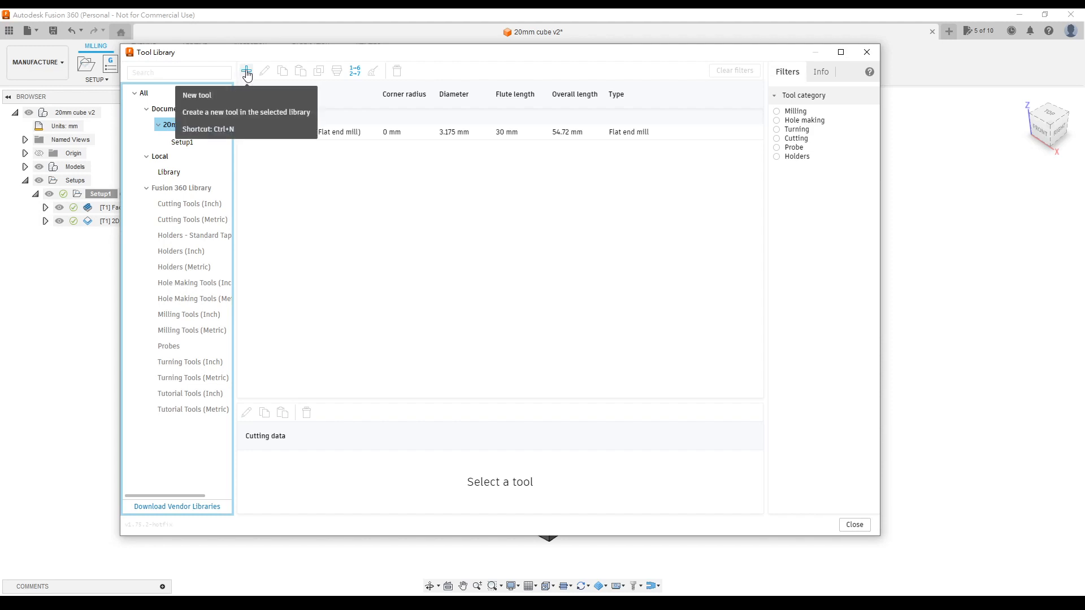
Inspect the 3.175 mm flat end mill's cutter settings, including its number of flutes, diameters and length dimensions.
{"action": "double_click", "coordinate": [327, 132]}
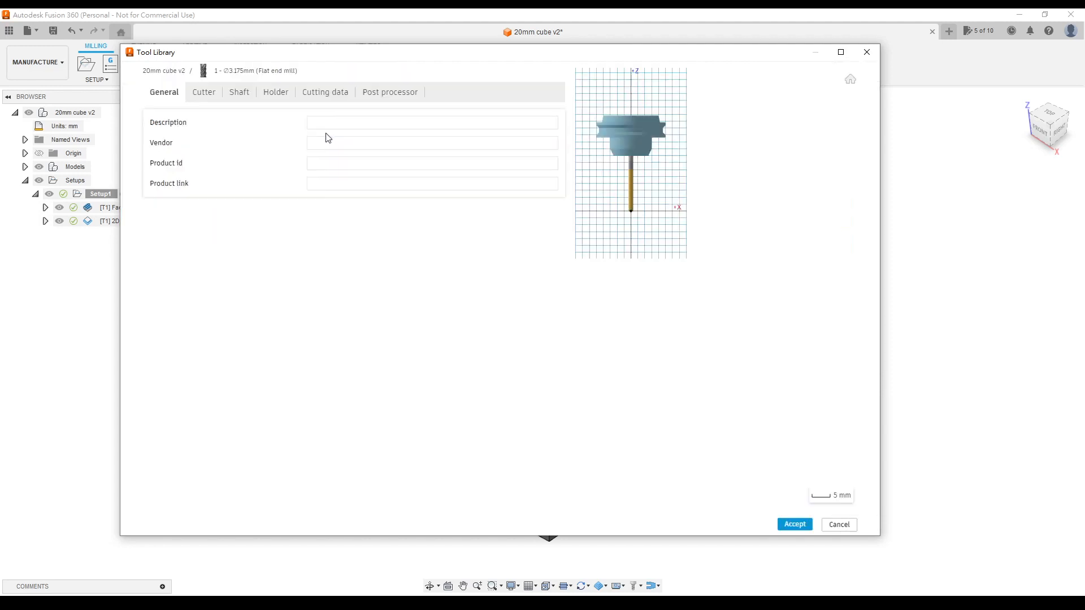
{"action": "left_click", "coordinate": [207, 92]}
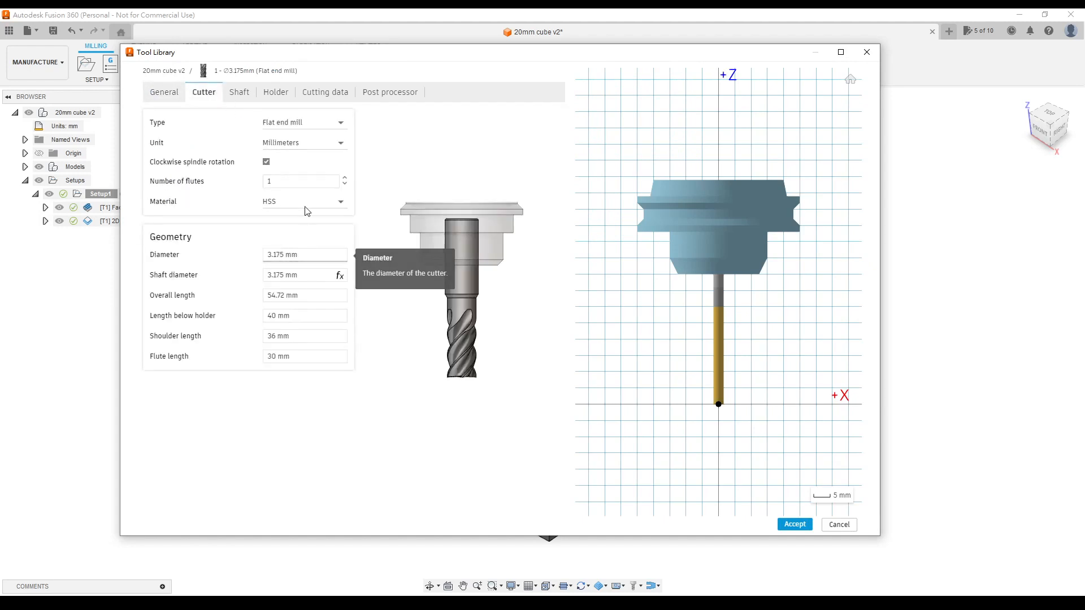
{"action": "left_click", "coordinate": [275, 181]}
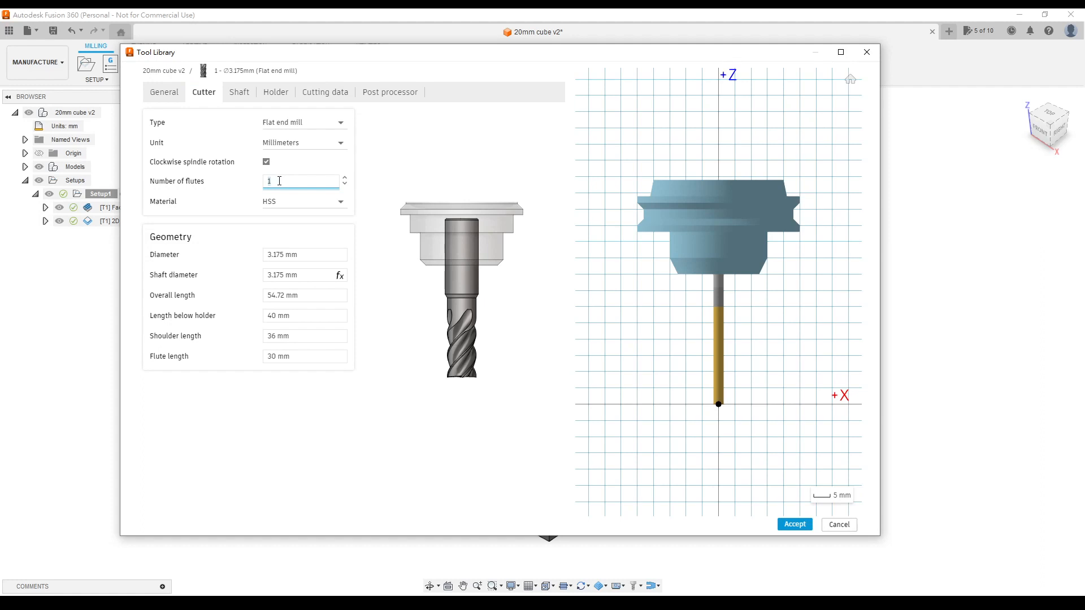
{"action": "left_click", "coordinate": [305, 255]}
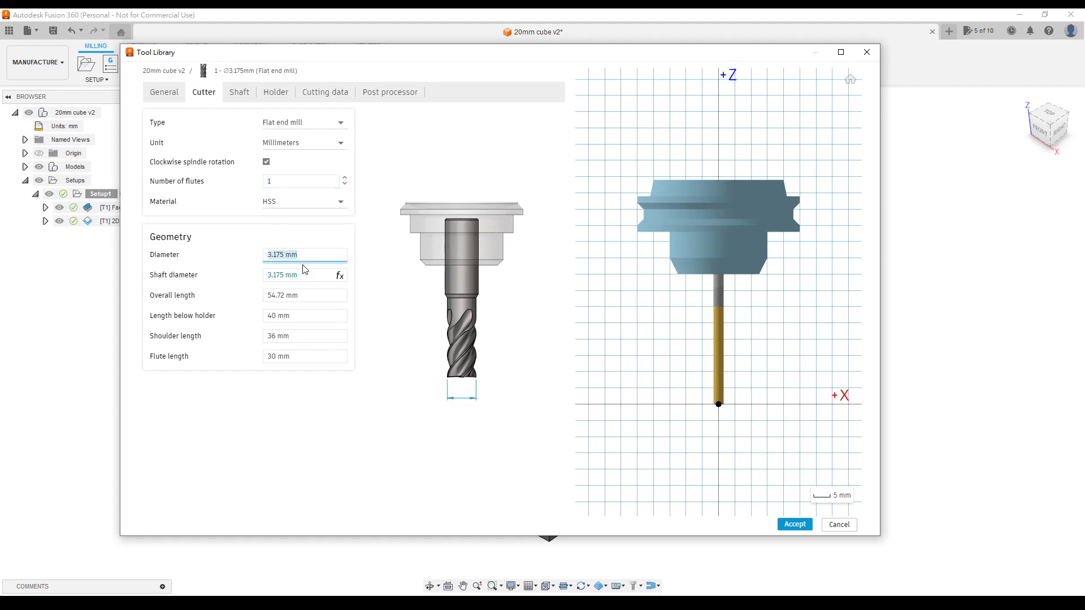
{"action": "left_click", "coordinate": [301, 273]}
{"action": "left_click", "coordinate": [300, 295]}
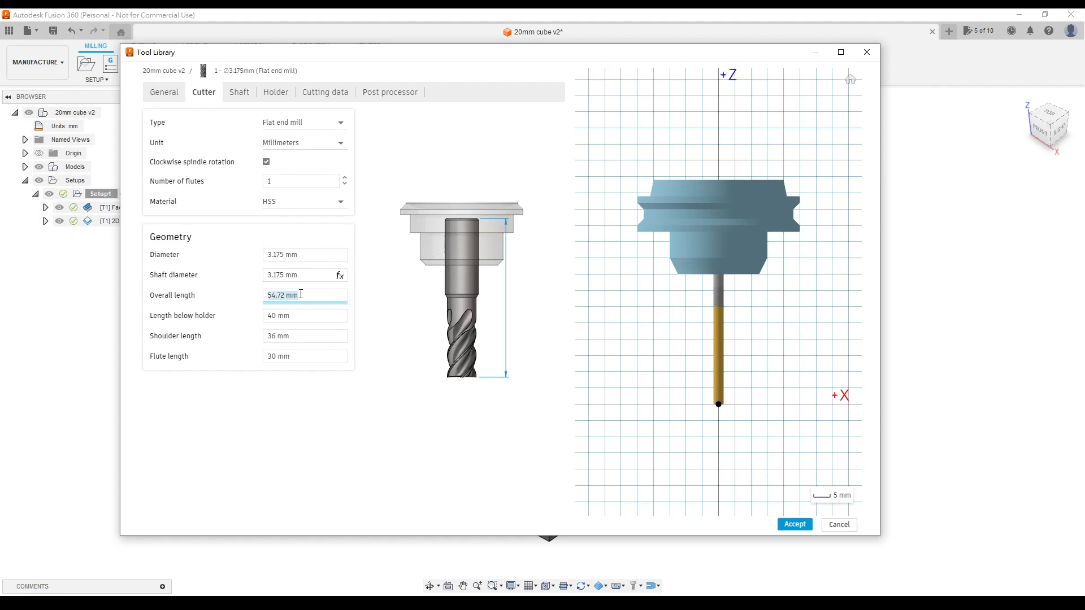
{"action": "left_click", "coordinate": [302, 314]}
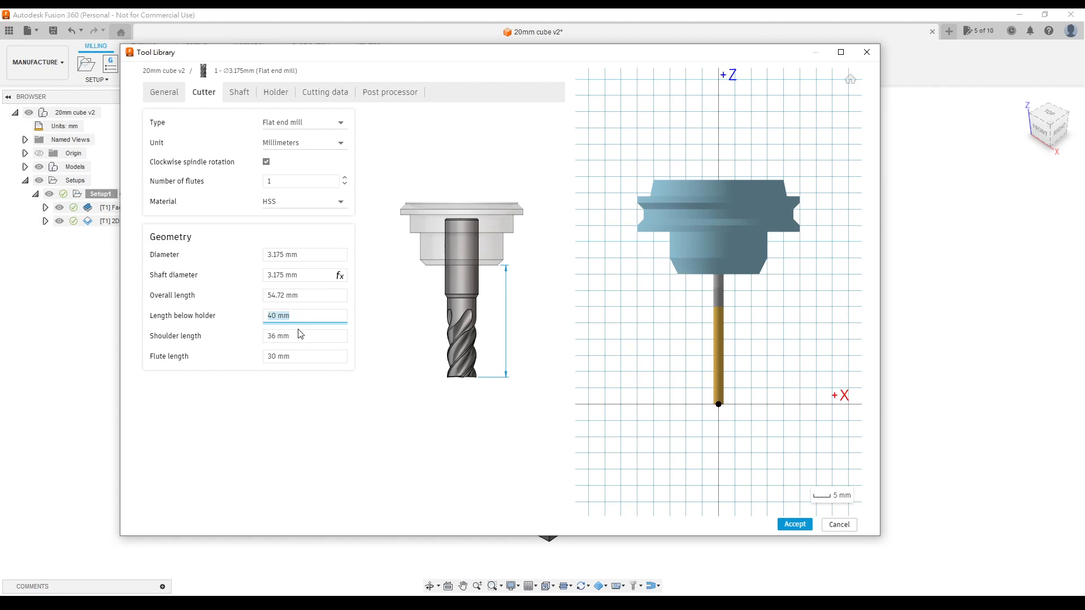
{"action": "left_click", "coordinate": [297, 334]}
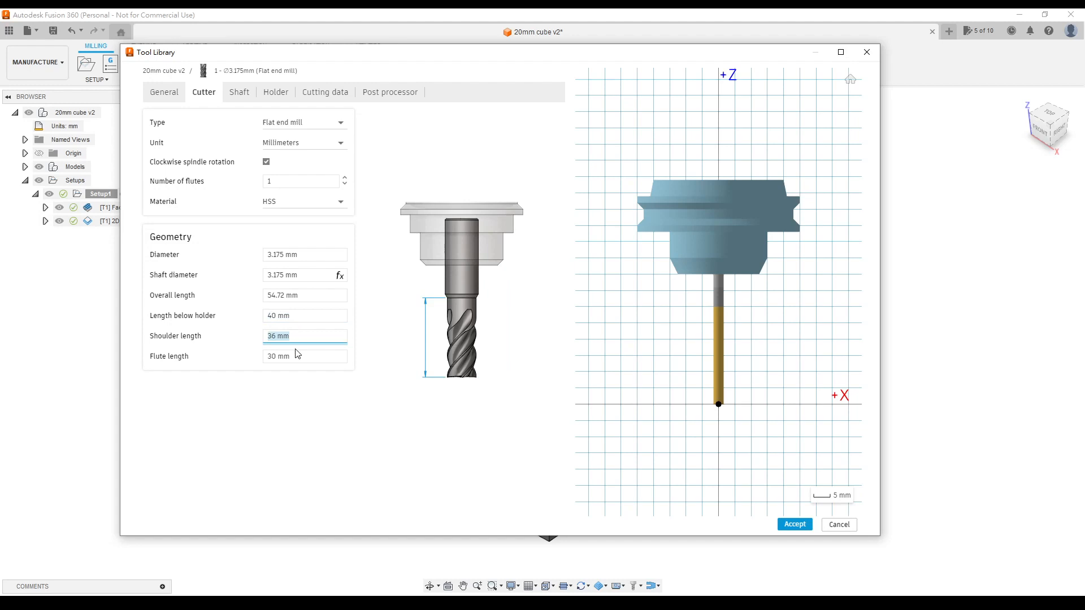
{"action": "left_click", "coordinate": [298, 356]}
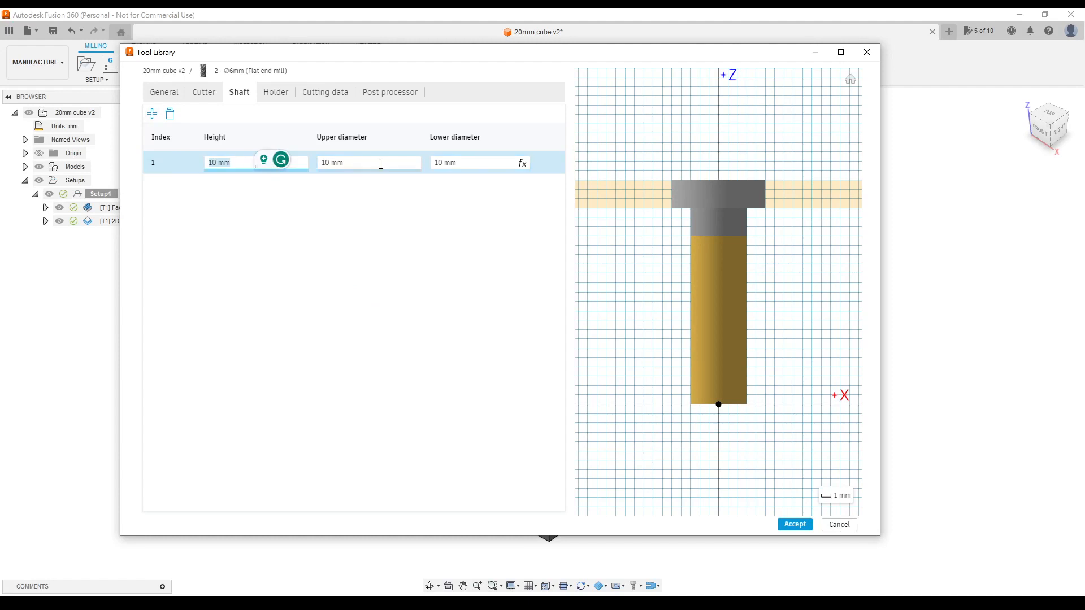
Give the 6 mm flat end mill's shaft segment an upper diameter of 12 mm and a lower diameter of 10 mm.
{"action": "left_click", "coordinate": [381, 164]}
{"action": "type", "text": "12"}
{"action": "left_click", "coordinate": [460, 165]}
{"action": "type", "text": "10"}
{"action": "left_click", "coordinate": [390, 164]}
Assign the Default Holder to the 6 mm flat end mill and display its cutting data.
{"action": "left_click", "coordinate": [271, 94]}
{"action": "scroll", "coordinate": [243, 255], "scroll_direction": "down", "scroll_amount": 10}
{"action": "left_click", "coordinate": [213, 488]}
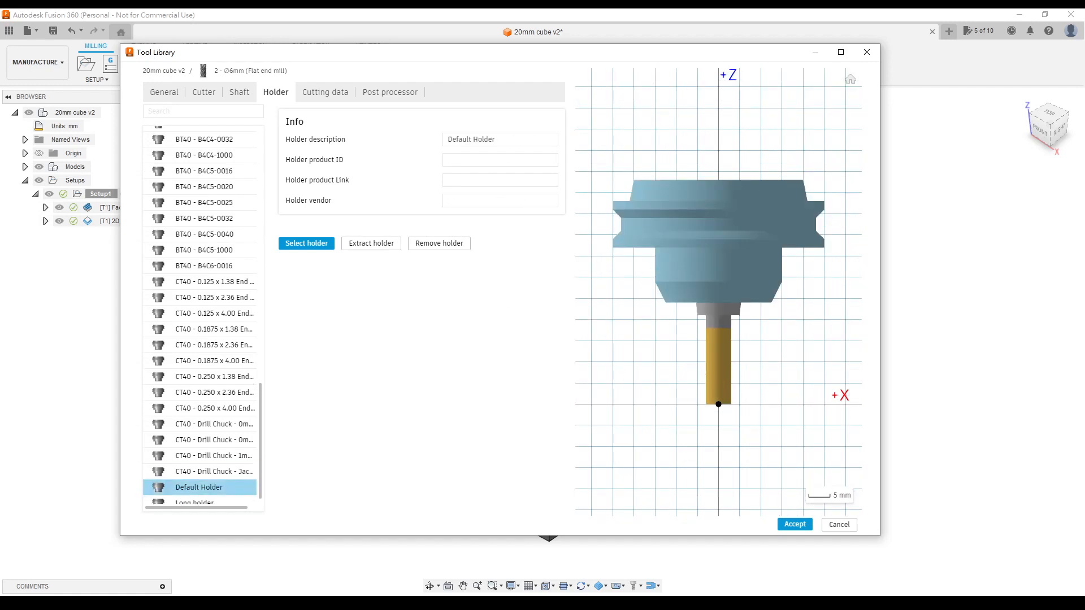
{"action": "left_click", "coordinate": [317, 92]}
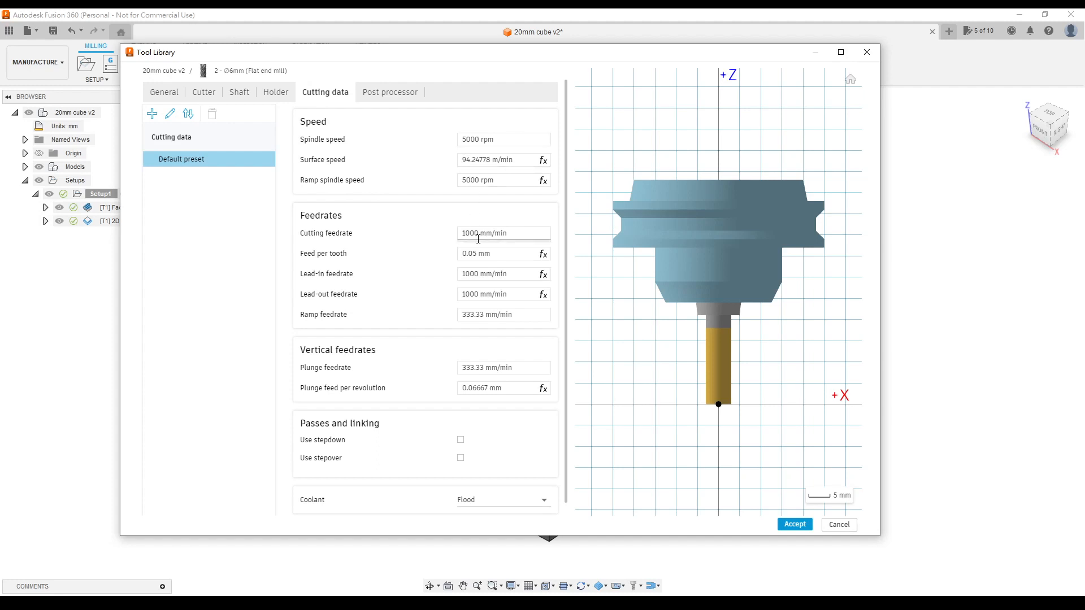
{"action": "mouse_move", "coordinate": [478, 237]}
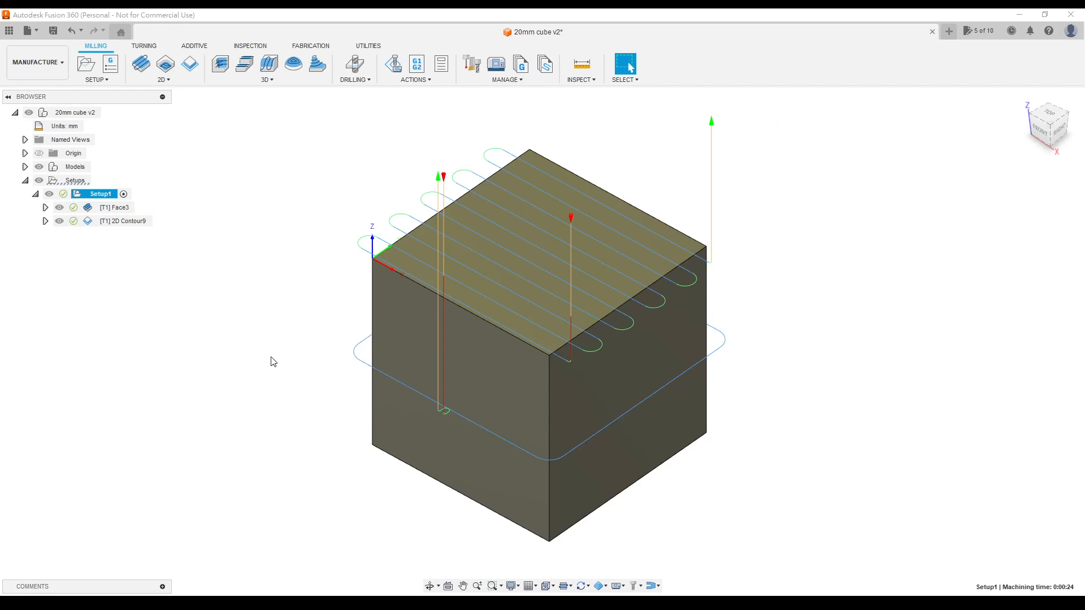
Examine Setup1's operation type, work coordinate system, stock point and model settings, and leave the setup without saving edits.
{"action": "left_click", "coordinate": [272, 361]}
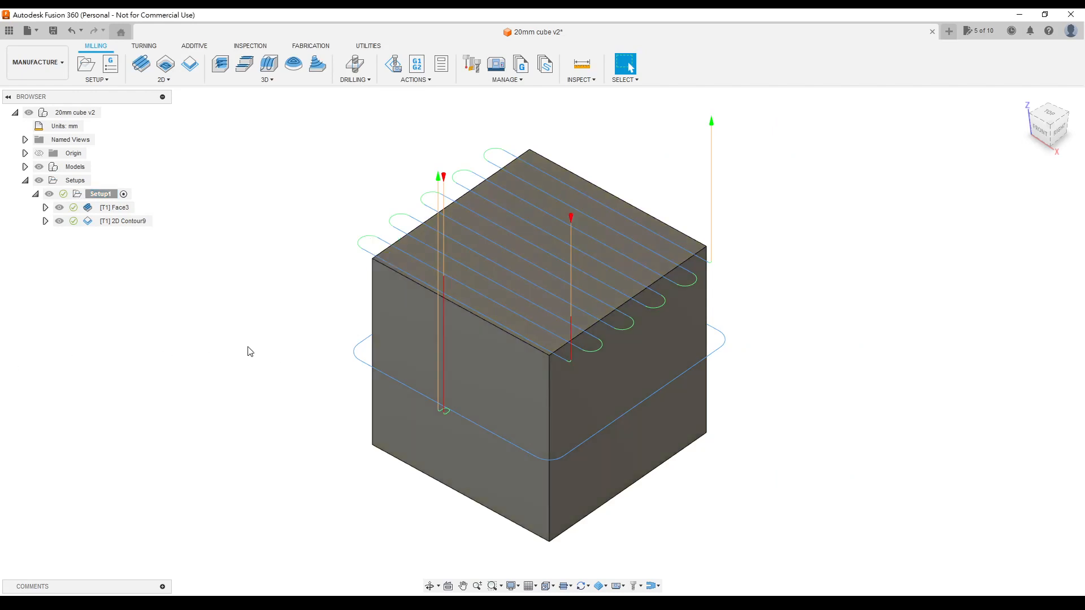
{"action": "left_click", "coordinate": [101, 194]}
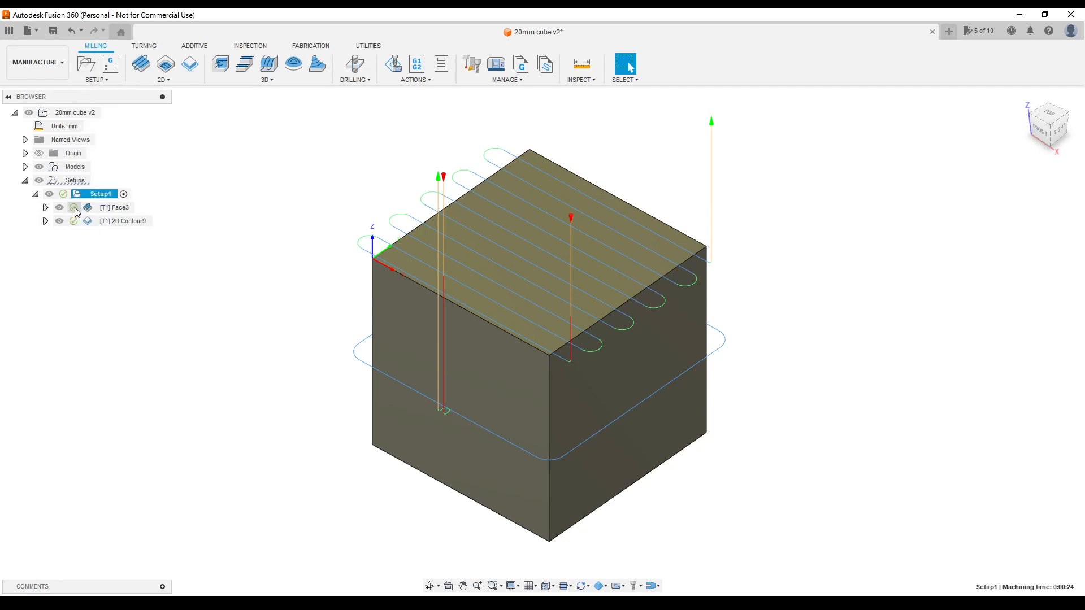
{"action": "right_click", "coordinate": [101, 193]}
{"action": "left_click", "coordinate": [116, 198]}
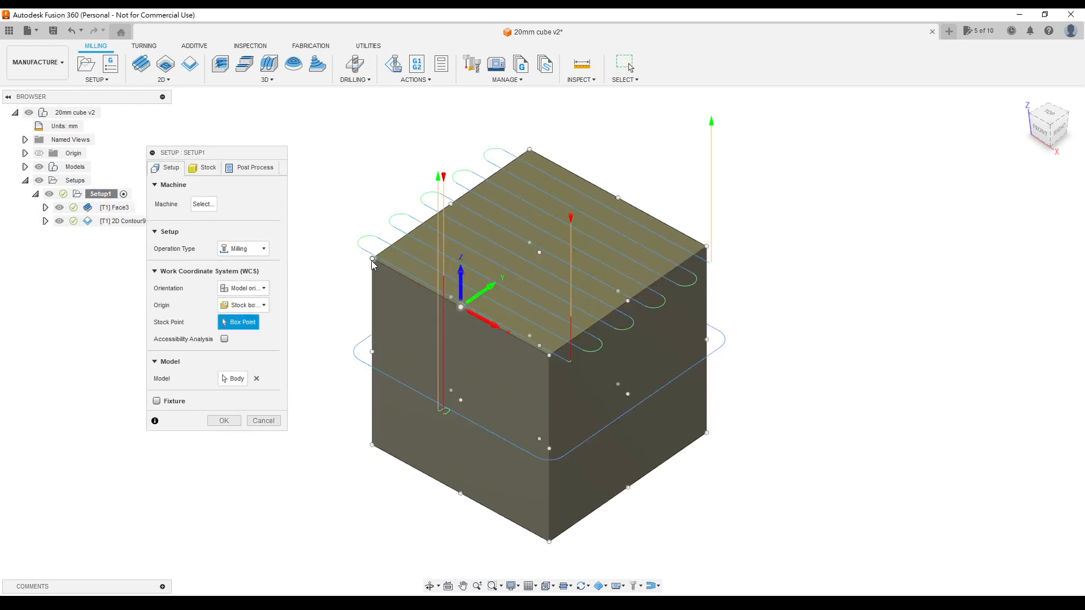
{"action": "left_click", "coordinate": [263, 420]}
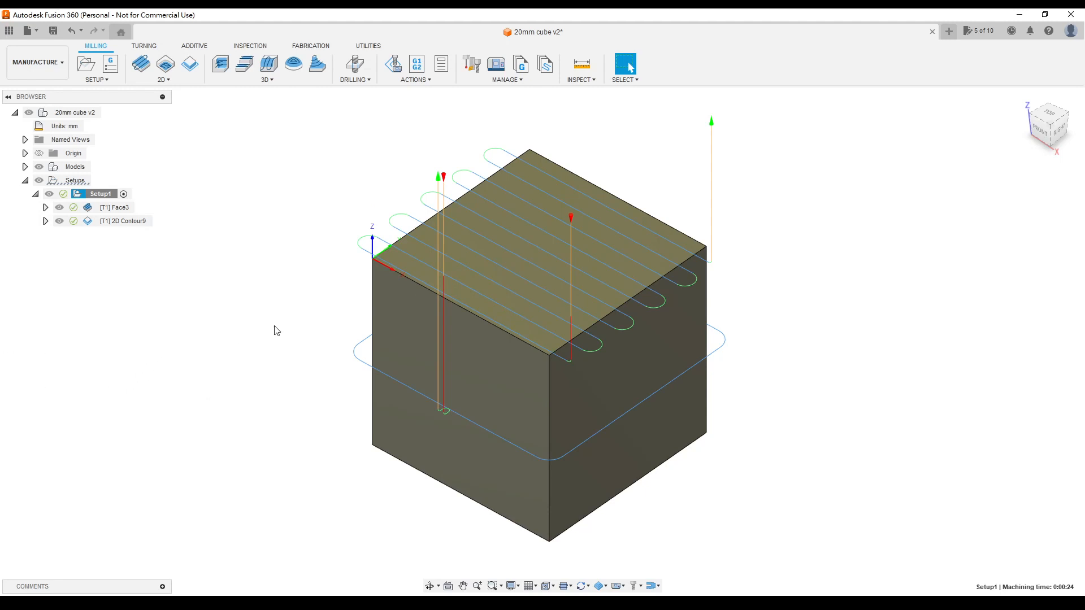
{"action": "left_click", "coordinate": [179, 185]}
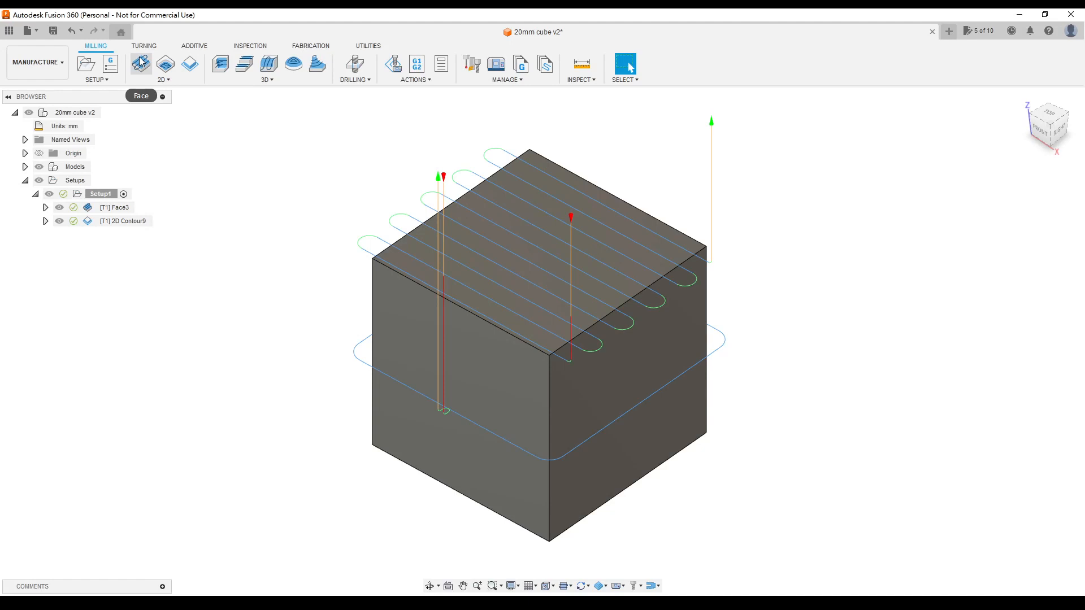
Preview the face and 2D contour toolpaths, examine the face operation's tool, feed, geometry and height settings, and leave it without edits.
{"action": "left_click", "coordinate": [113, 207]}
{"action": "left_click", "coordinate": [118, 222]}
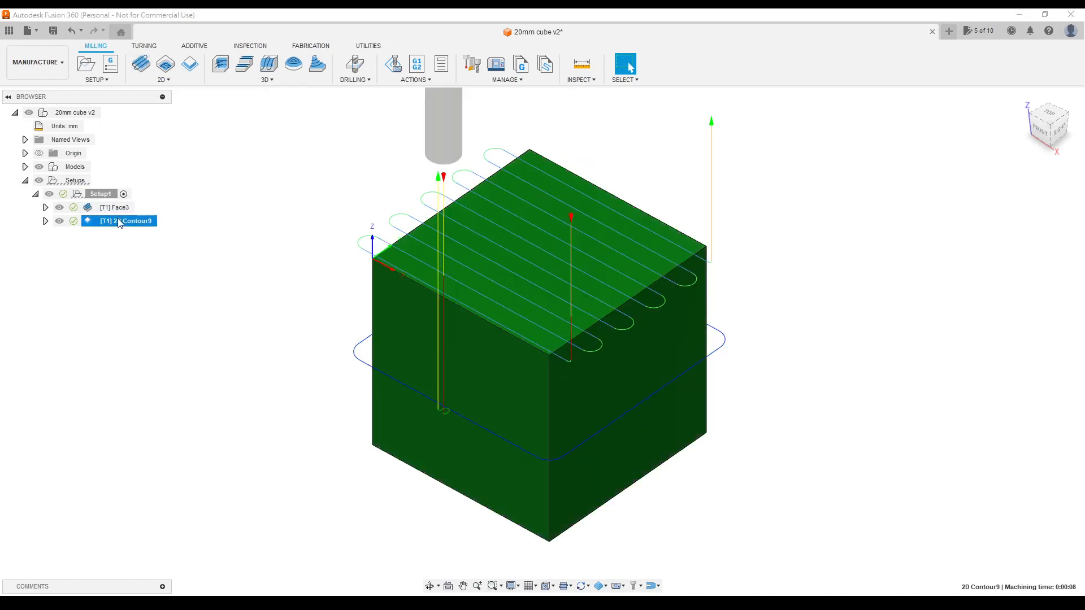
{"action": "right_click", "coordinate": [113, 208]}
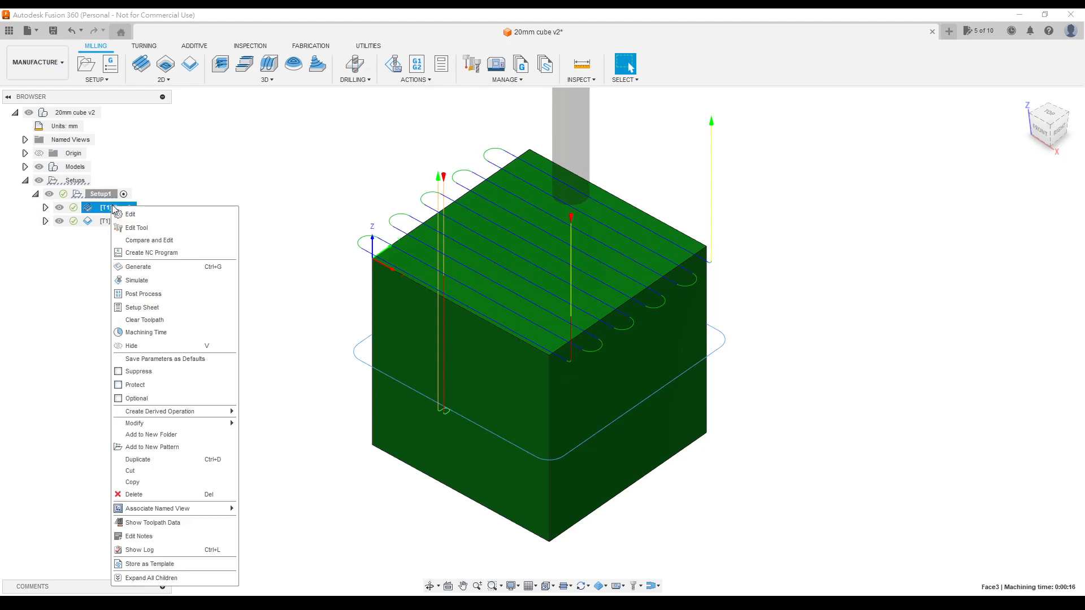
{"action": "left_click", "coordinate": [141, 214]}
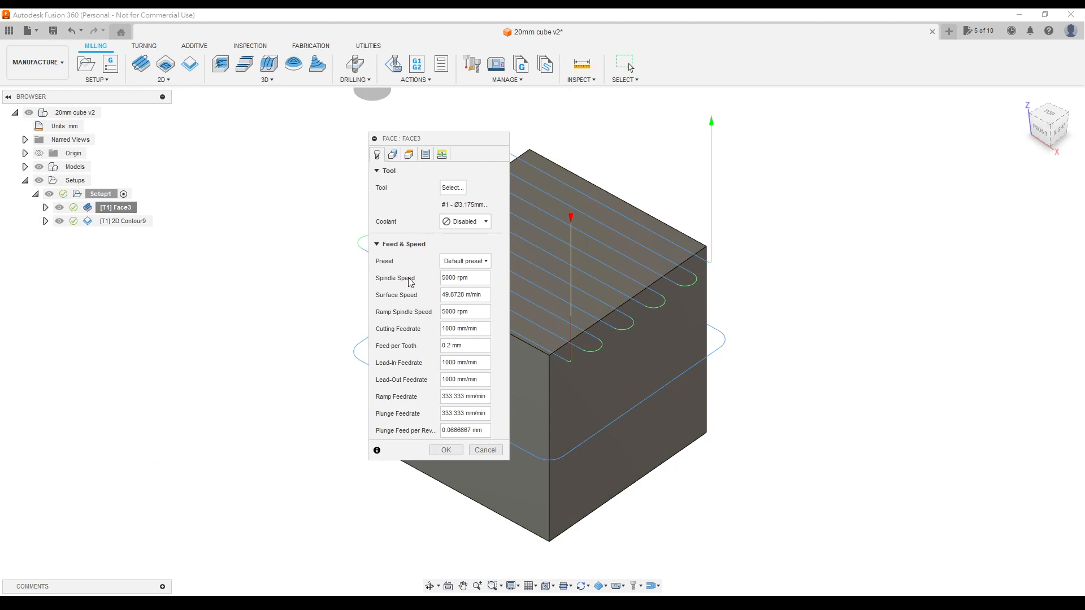
{"action": "left_click", "coordinate": [396, 155]}
{"action": "left_click", "coordinate": [409, 155]}
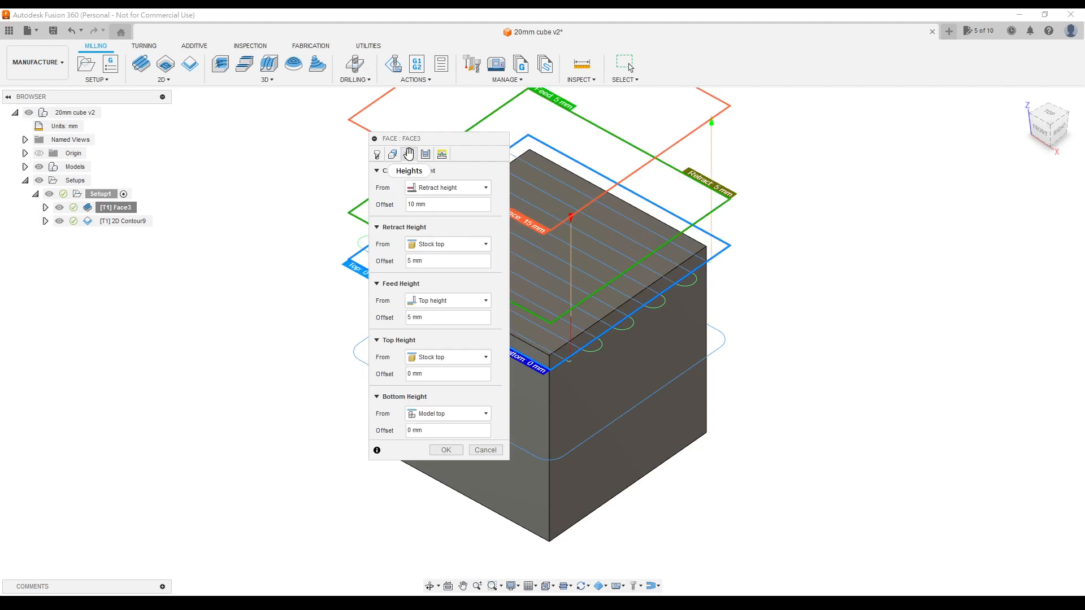
{"action": "left_click", "coordinate": [625, 63]}
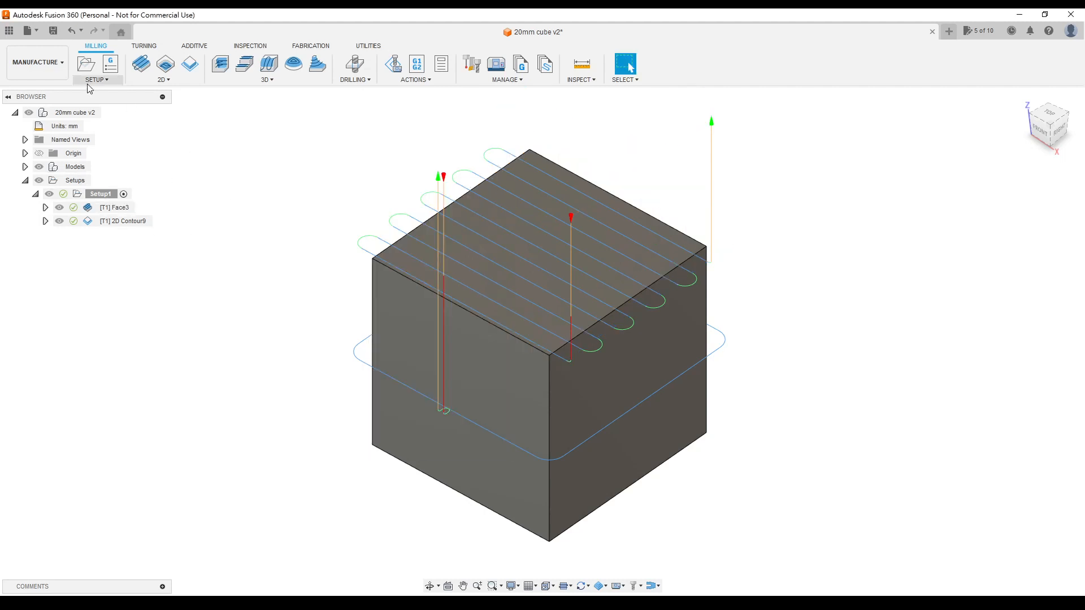
Create an NC program for Setup1 using the MPCNC Milling/Laser post and post-process it to G-code file 1001.
{"action": "left_click", "coordinate": [110, 64]}
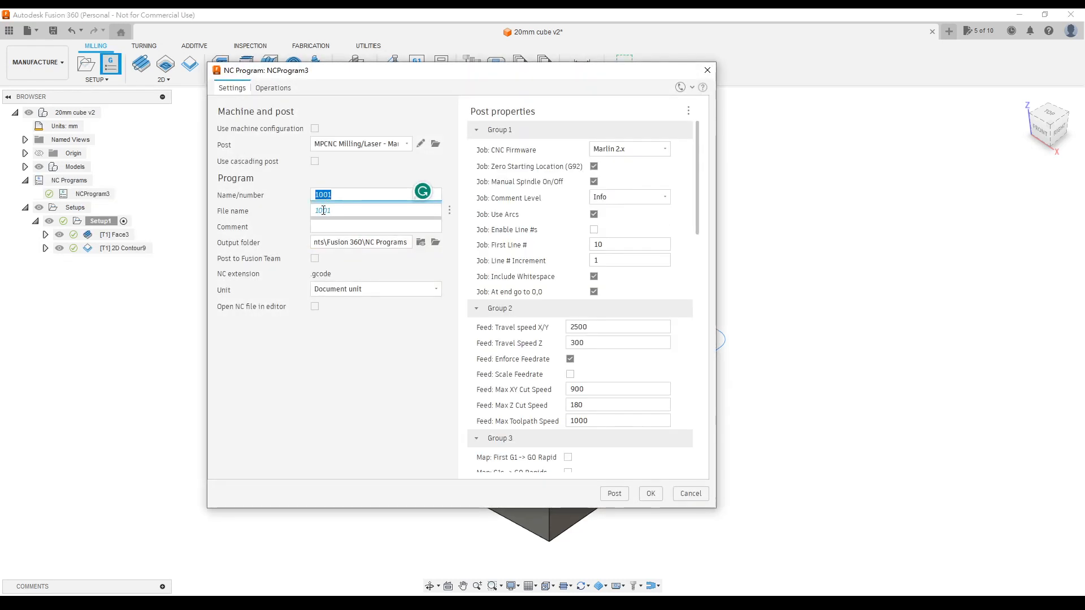
{"action": "left_click", "coordinate": [614, 494]}
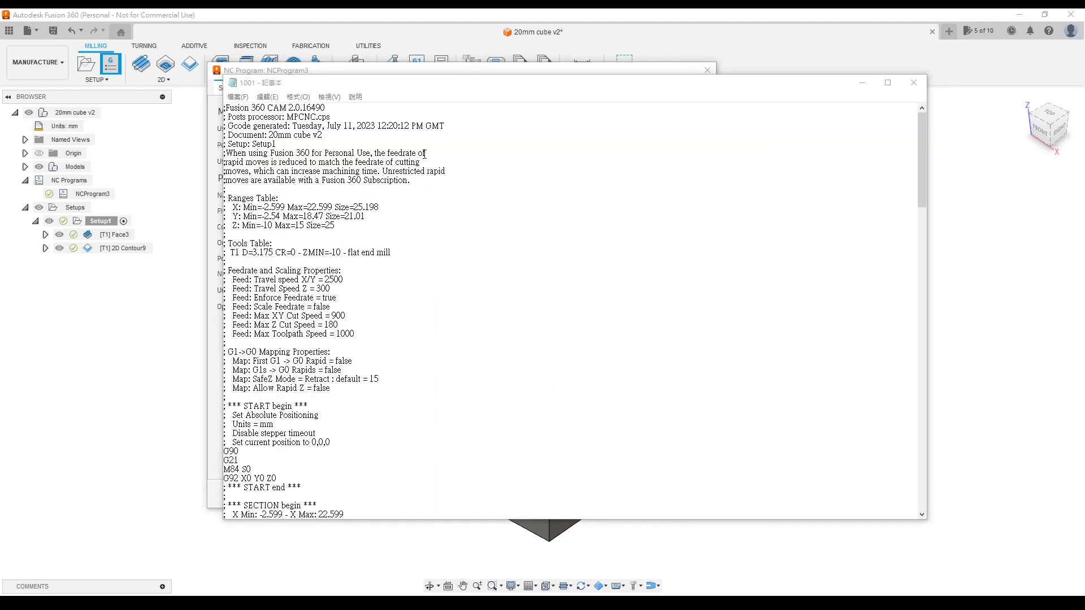
Review the posted G-code from the header comments through the toolpath moves to the stop section, and close the file.
{"action": "left_click_drag", "start_coordinate": [226, 108], "coordinate": [405, 436]}
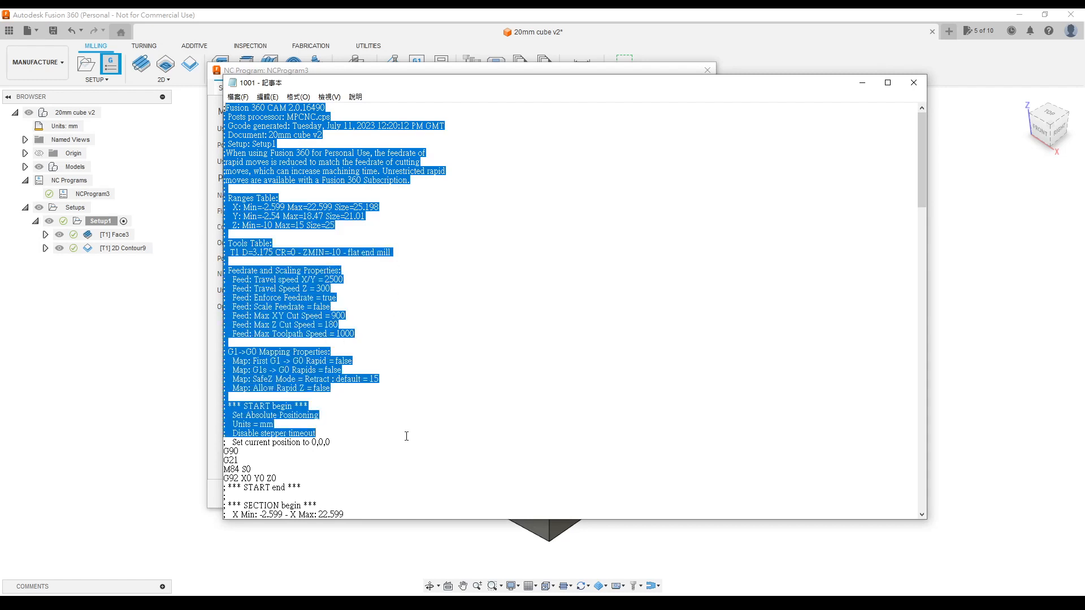
{"action": "left_click", "coordinate": [406, 433]}
{"action": "scroll", "coordinate": [407, 427], "scroll_direction": "down", "scroll_amount": 4}
{"action": "scroll", "coordinate": [406, 428], "scroll_direction": "down", "scroll_amount": 20}
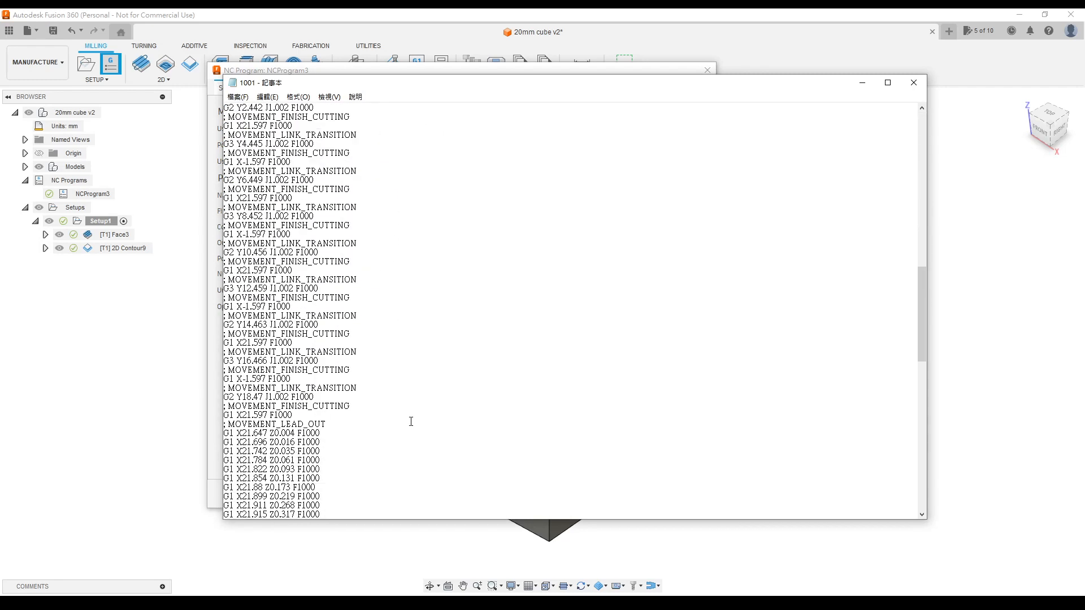
{"action": "scroll", "coordinate": [411, 418], "scroll_direction": "down", "scroll_amount": 5}
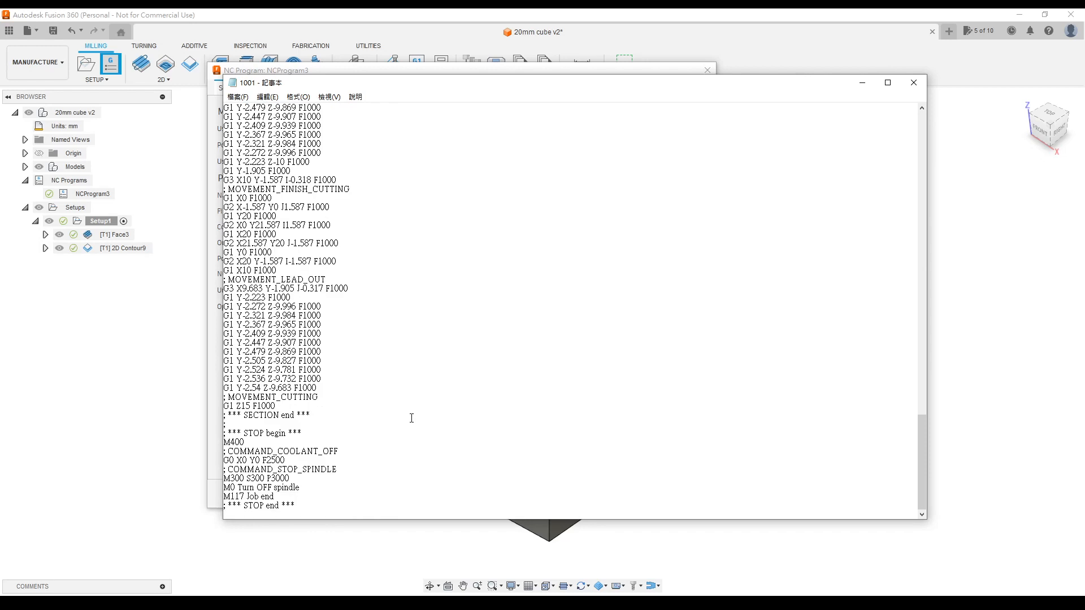
{"action": "left_click", "coordinate": [914, 83]}
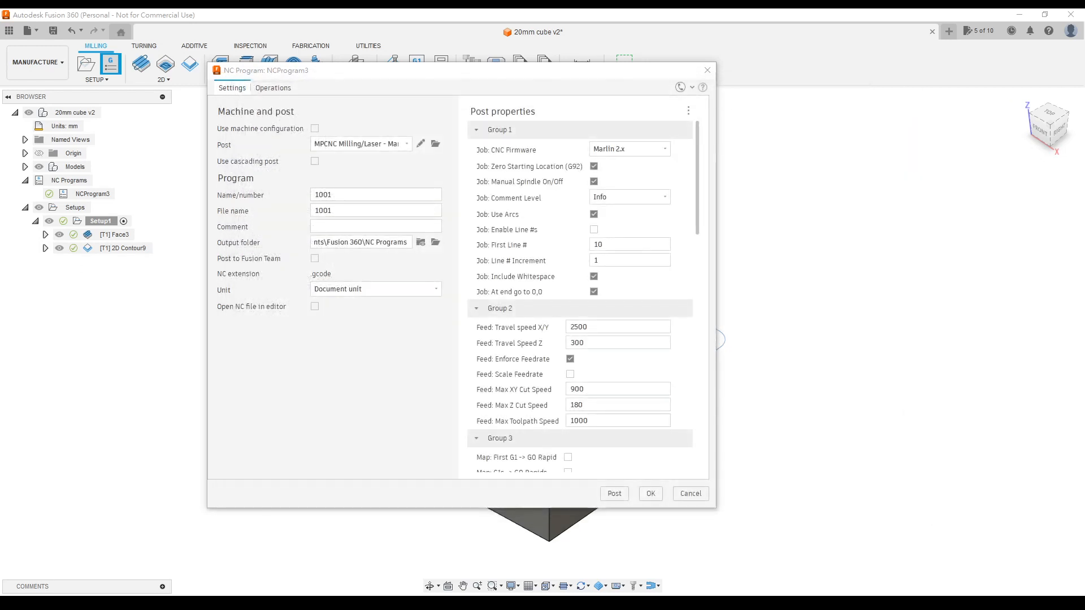